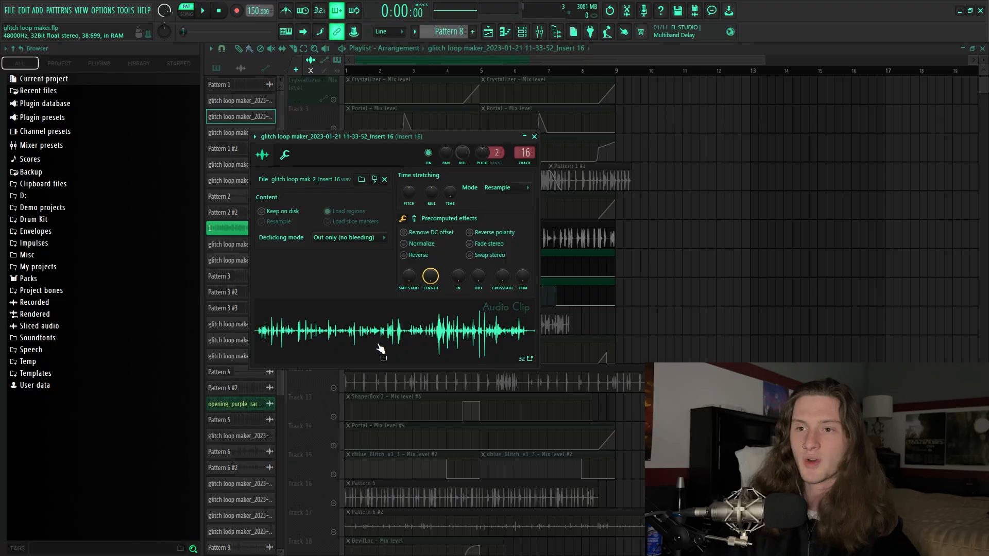
Open the Insert 16 audio clip in a new Fruity Slicer channel and look through its slicing options
{"action": "right_click", "coordinate": [384, 323]}
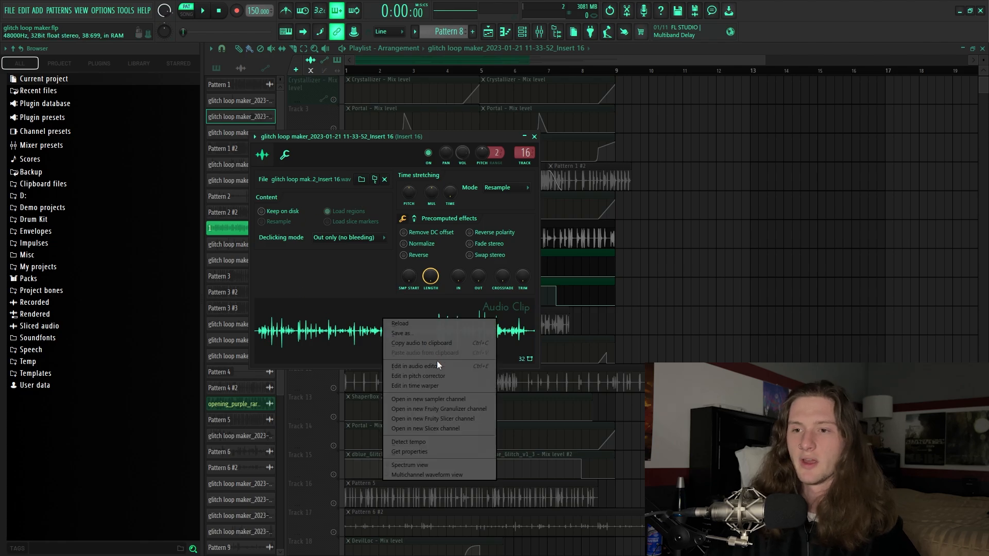
{"action": "left_click", "coordinate": [461, 421]}
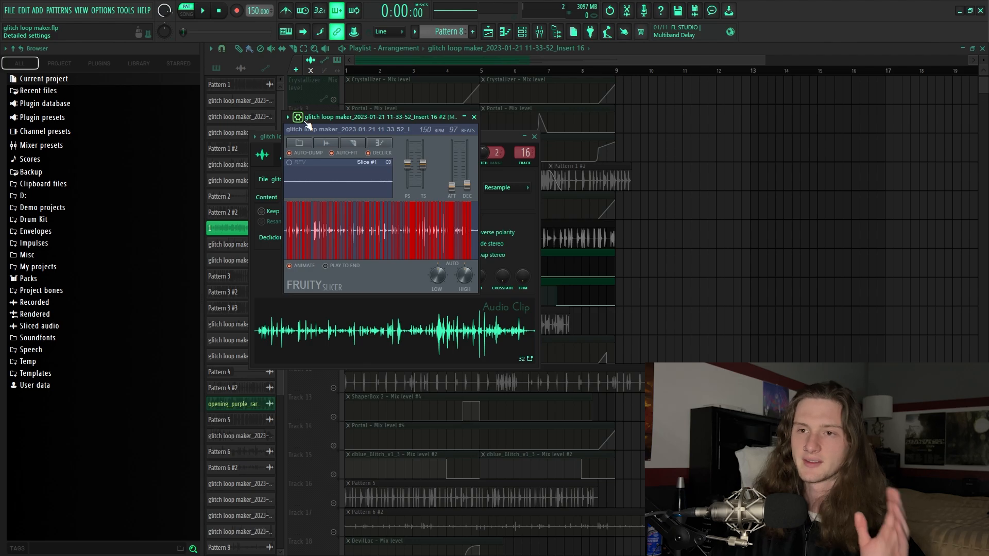
{"action": "left_click", "coordinate": [353, 142]}
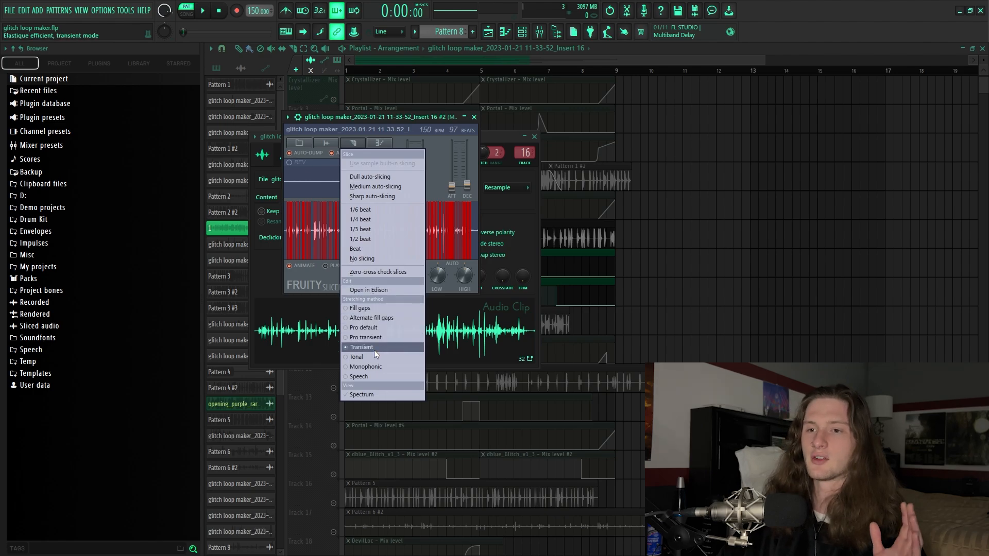
{"action": "left_click", "coordinate": [530, 218]}
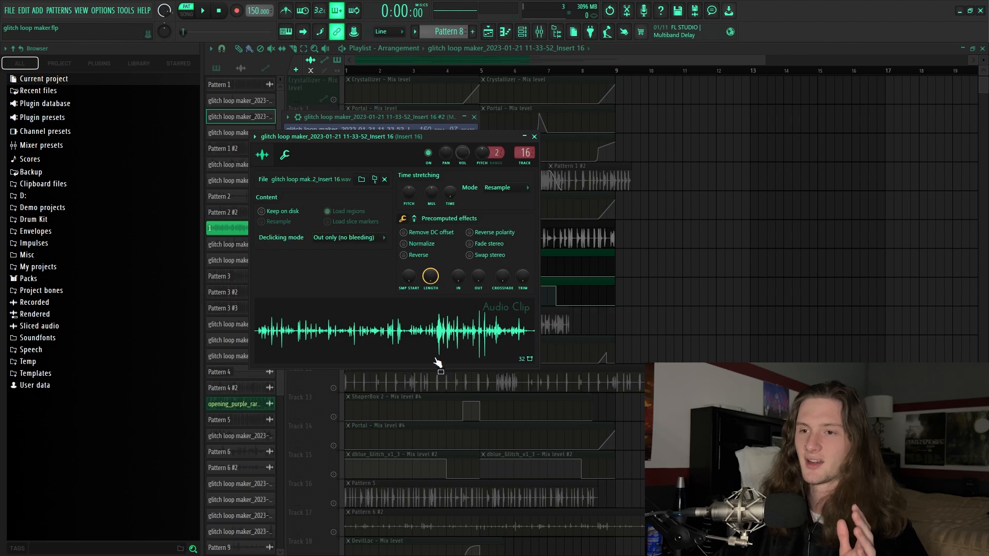
{"action": "left_click", "coordinate": [329, 118]}
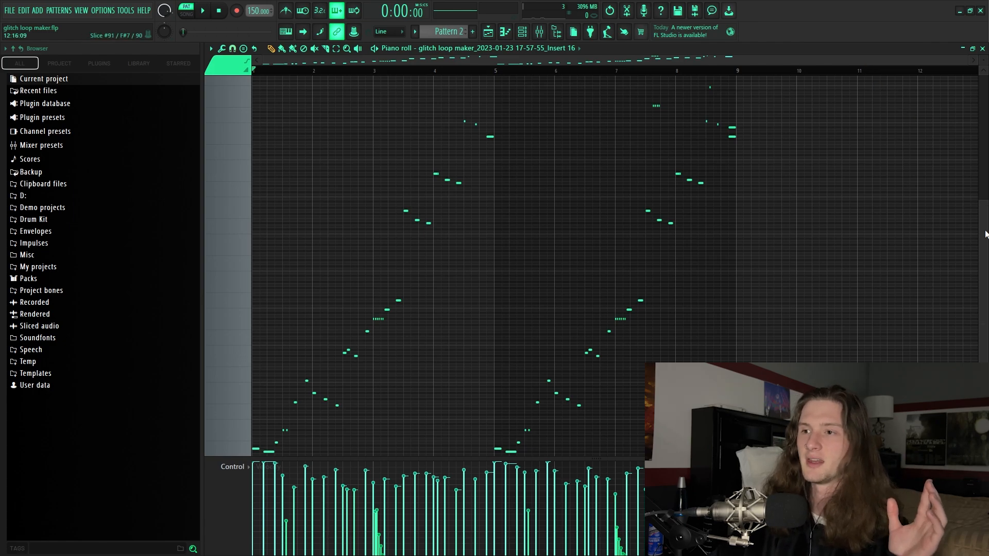
Examine how the Pattern 2 notes trigger the slices in the piano roll, from the lowest slice rows to the highest
{"action": "left_click_drag", "start_coordinate": [984, 232], "coordinate": [984, 182]}
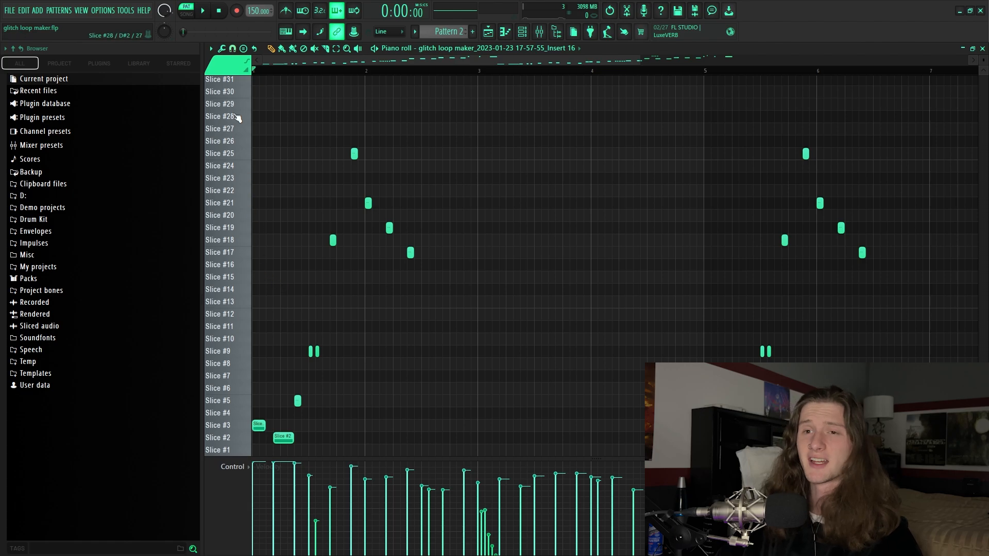
{"action": "left_click_drag", "start_coordinate": [222, 117], "coordinate": [235, 429]}
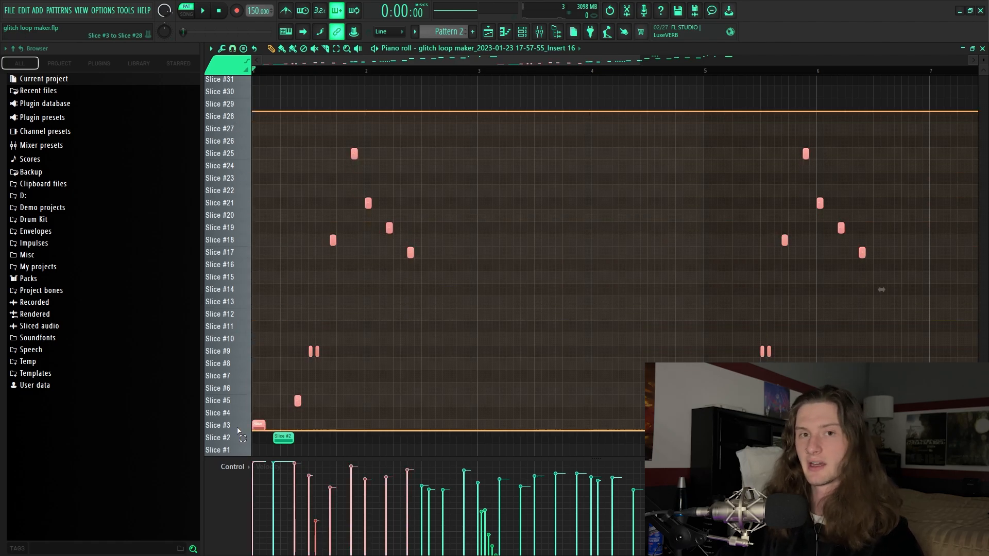
{"action": "left_click", "coordinate": [262, 141], "text": "ctrl"}
{"action": "left_click_drag", "start_coordinate": [231, 92], "coordinate": [238, 450]}
{"action": "scroll", "coordinate": [329, 306], "scroll_direction": "up", "scroll_amount": 4}
{"action": "scroll", "coordinate": [330, 305], "scroll_direction": "up", "scroll_amount": 3}
{"action": "left_click_drag", "start_coordinate": [237, 139], "coordinate": [232, 429]}
{"action": "scroll", "coordinate": [256, 313], "scroll_direction": "up", "scroll_amount": 3}
{"action": "scroll", "coordinate": [257, 313], "scroll_direction": "up", "scroll_amount": 3}
{"action": "left_click_drag", "start_coordinate": [234, 111], "coordinate": [243, 399]}
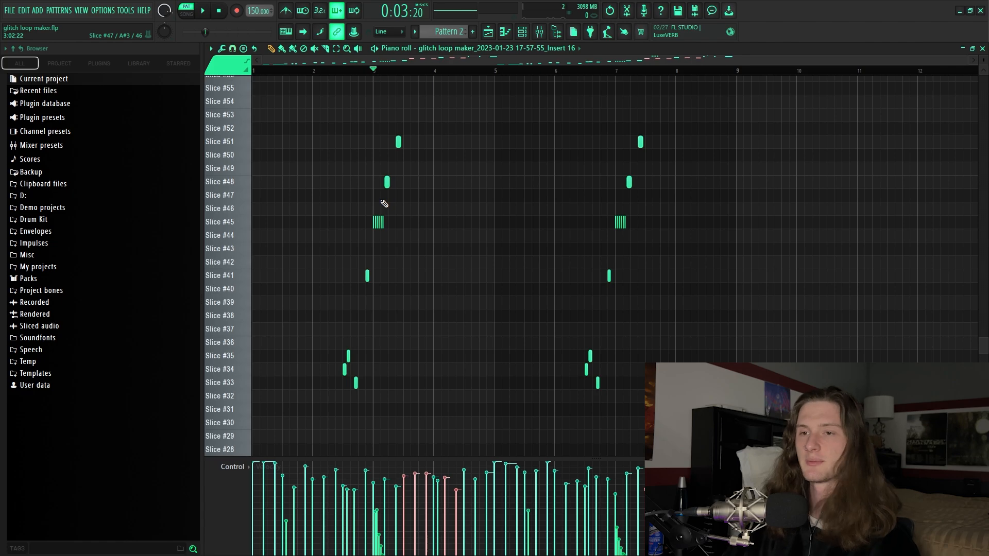
{"action": "scroll", "coordinate": [384, 204], "scroll_direction": "down", "scroll_amount": 1}
{"action": "left_click_drag", "start_coordinate": [360, 165], "coordinate": [764, 205]}
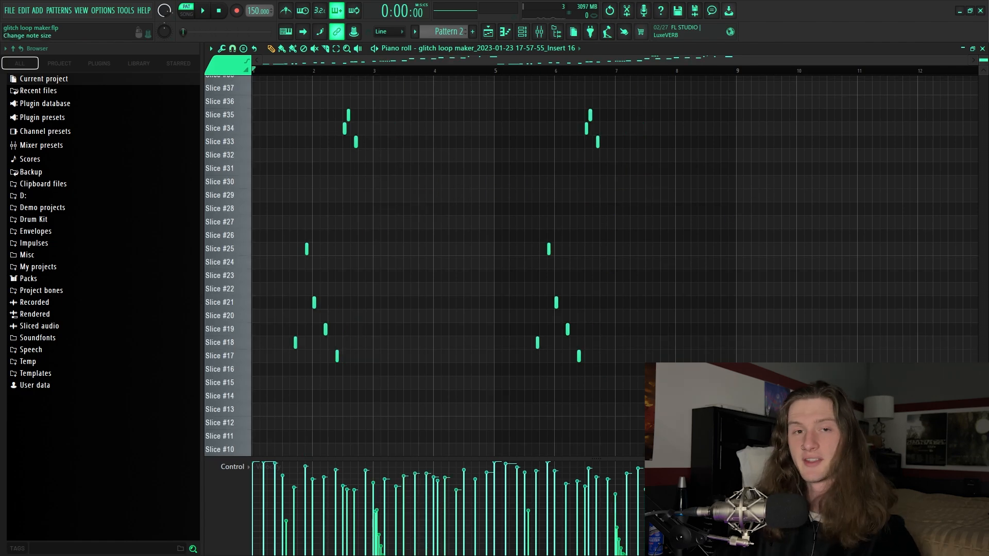
{"action": "left_click_drag", "start_coordinate": [983, 61], "coordinate": [983, 103]}
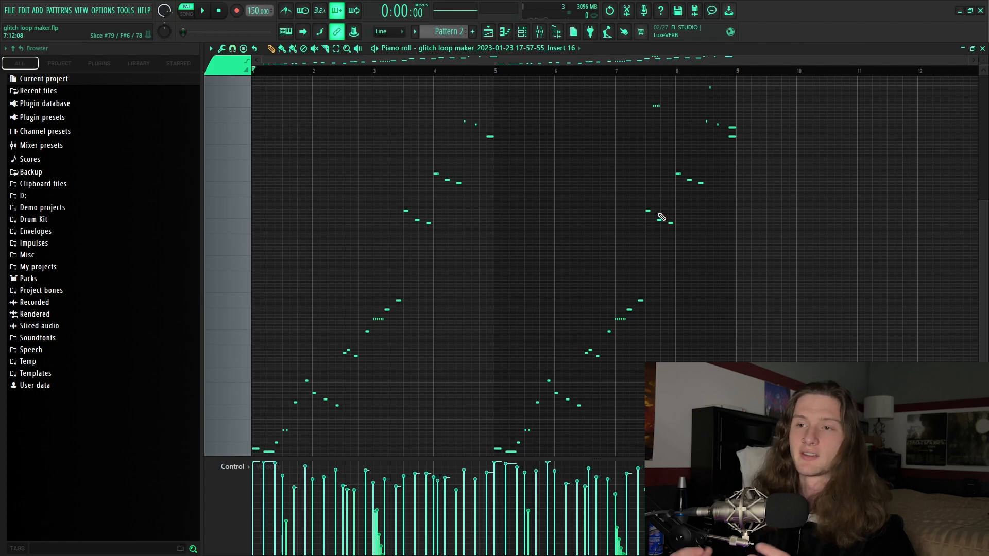
Try randomizing the levels of all Pattern 2 notes with the piano roll randomizer
{"action": "key", "text": "ctrl+a"}
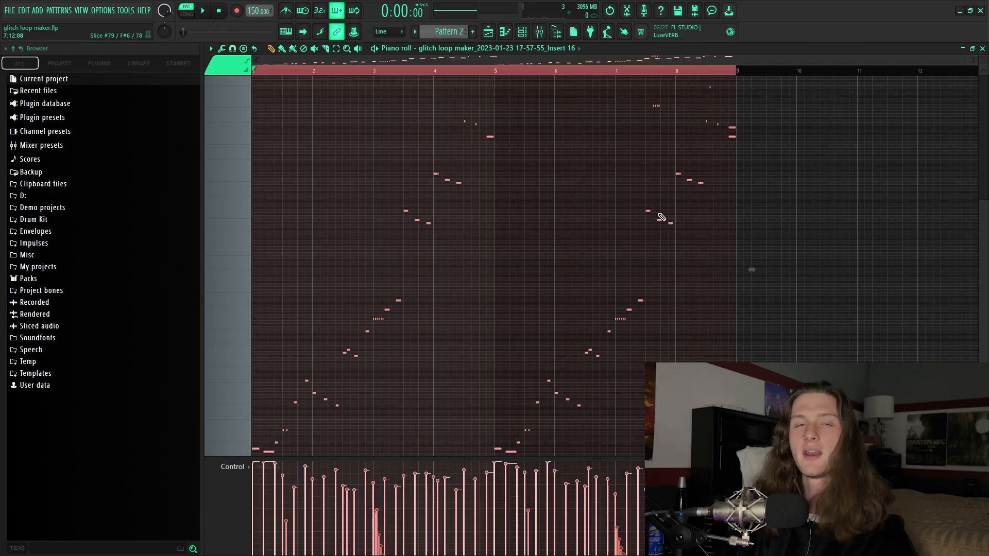
{"action": "key", "text": "alt+r"}
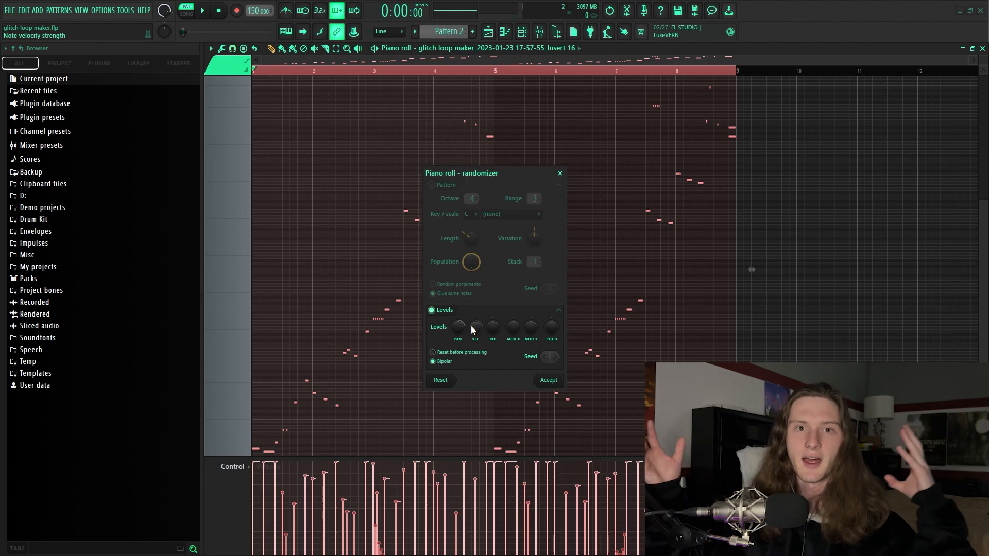
Inspect the OTT, FabFilter Pro-Q 3 and Vocodex effects on the Foley mixer track
{"action": "left_click", "coordinate": [539, 33]}
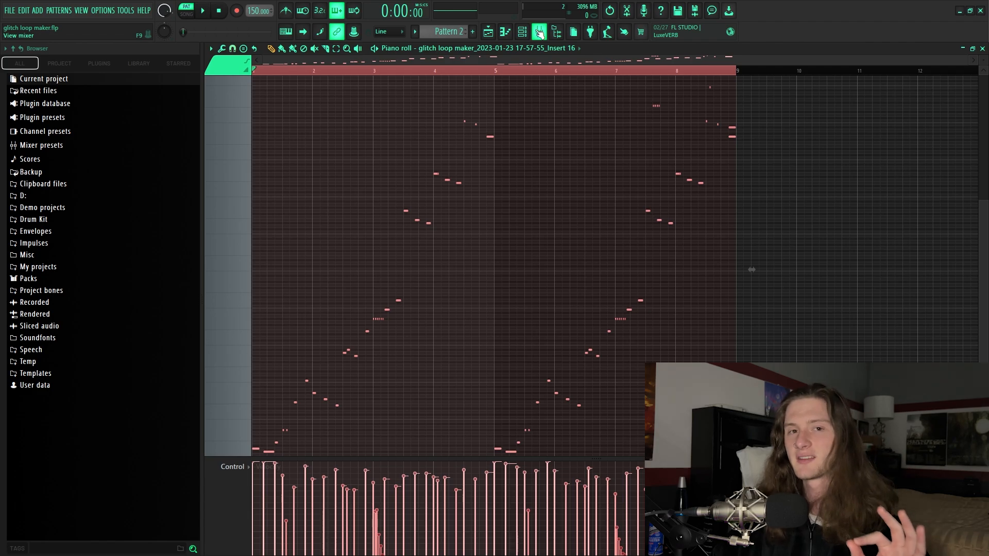
{"action": "left_click", "coordinate": [539, 33]}
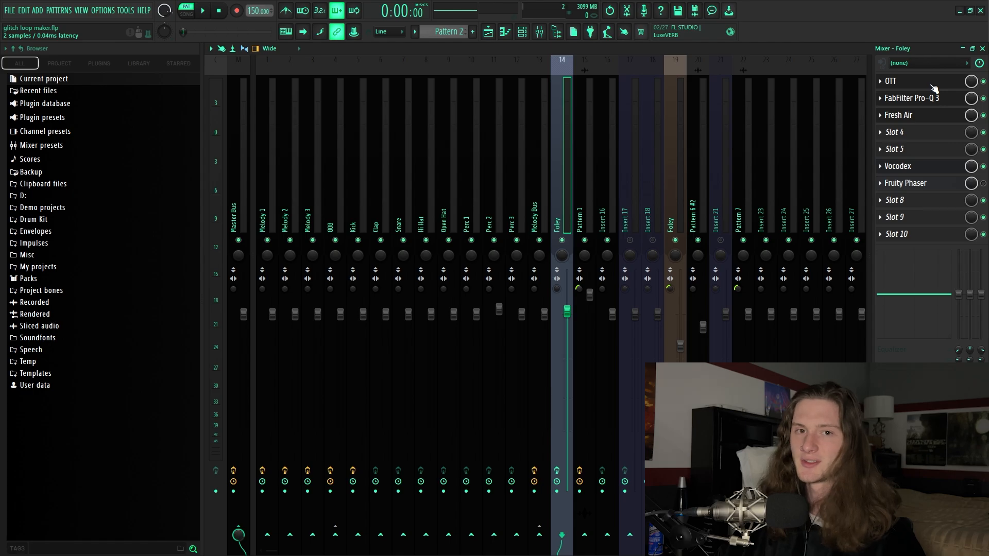
{"action": "left_click", "coordinate": [932, 84]}
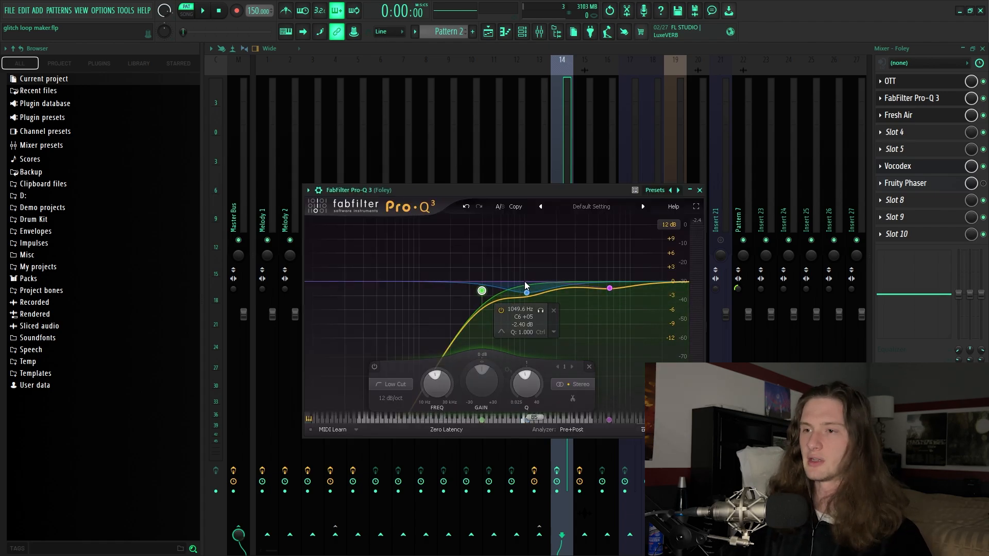
{"action": "left_click", "coordinate": [898, 166]}
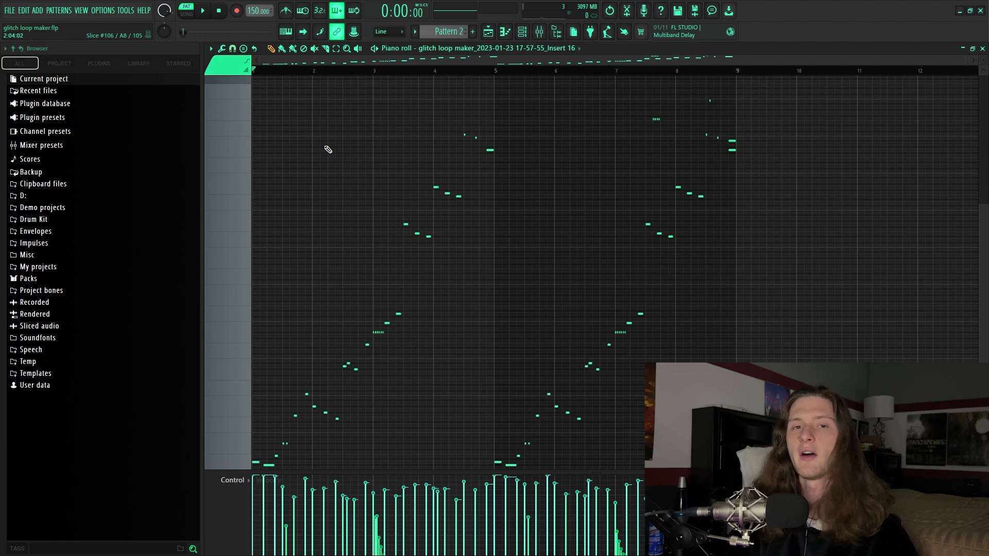
Play back Pattern 2 and bring up its option to render as an audio clip
{"action": "key", "text": "space"}
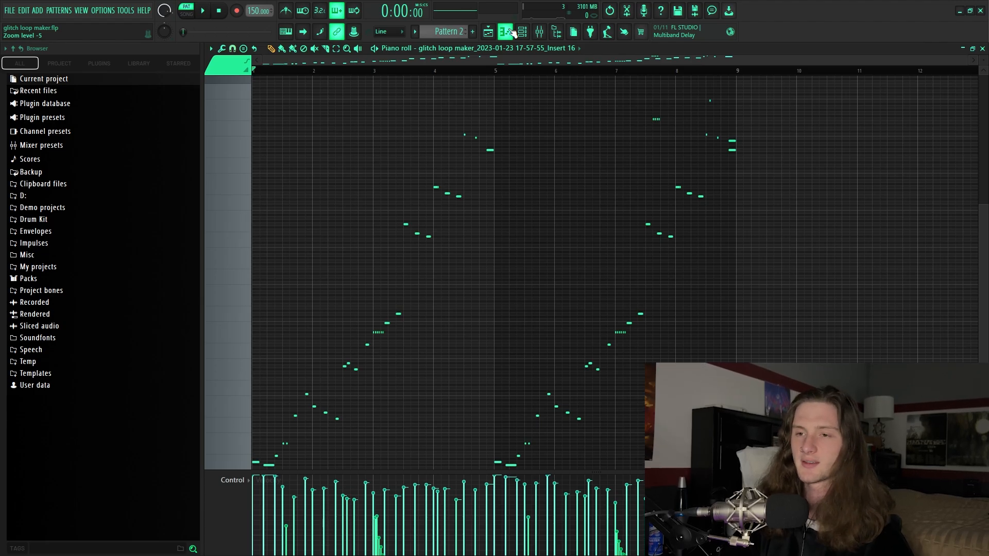
{"action": "key", "text": "space"}
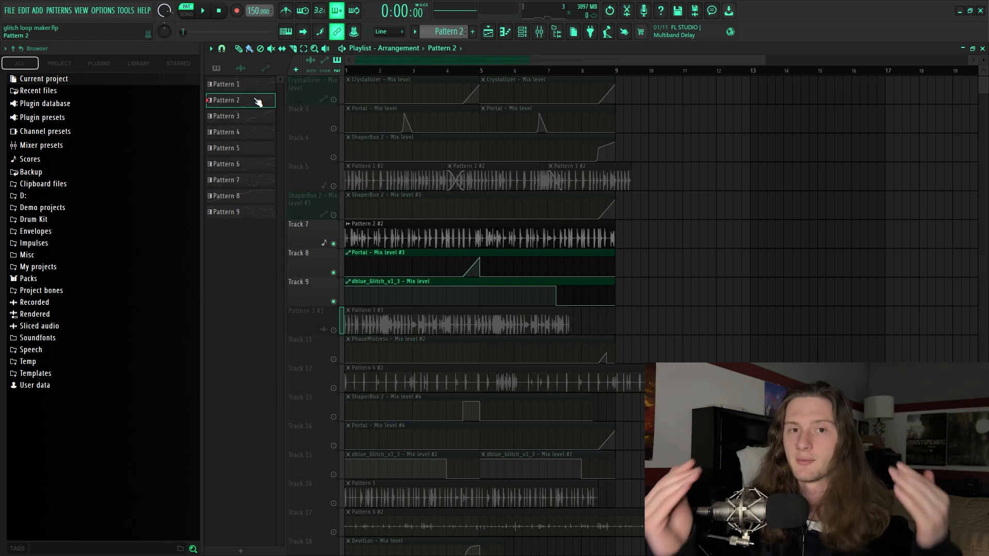
{"action": "right_click", "coordinate": [260, 104]}
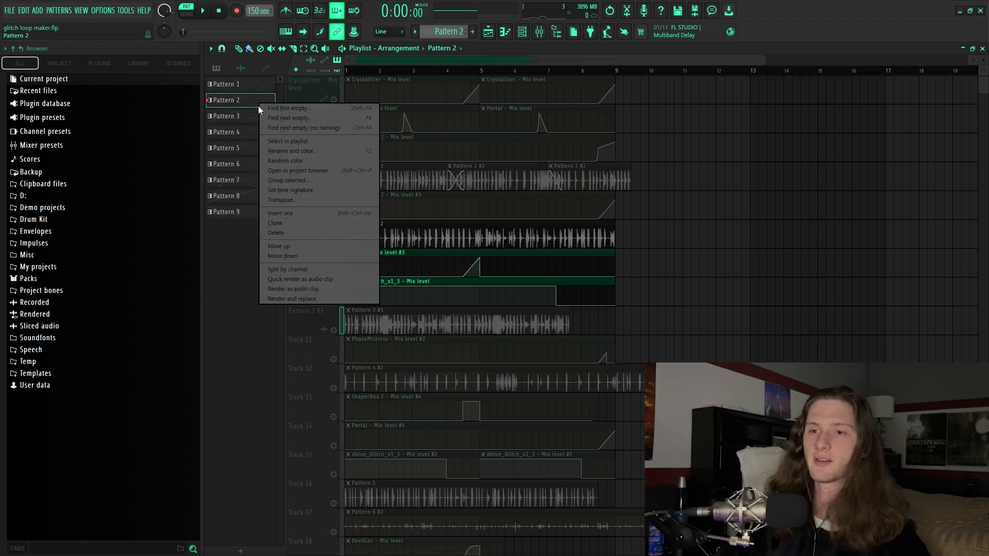
{"action": "left_click", "coordinate": [294, 289]}
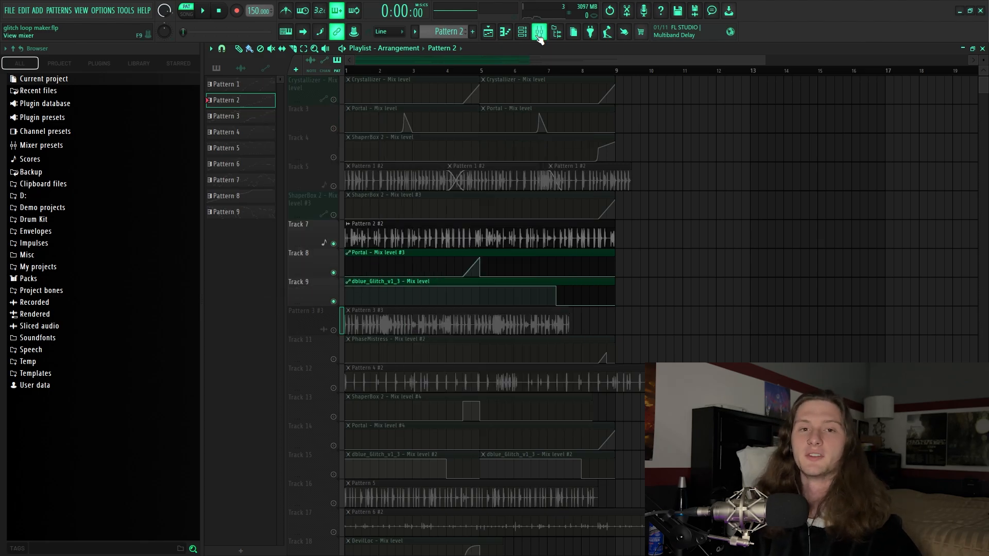
Inspect the effects chain on the Pattern 1 mixer track, including OTT, PanCake2, dblue_Glitch, FabFilter Pro-Q 3, Fruity Limiter and soothe2
{"action": "left_click", "coordinate": [538, 35]}
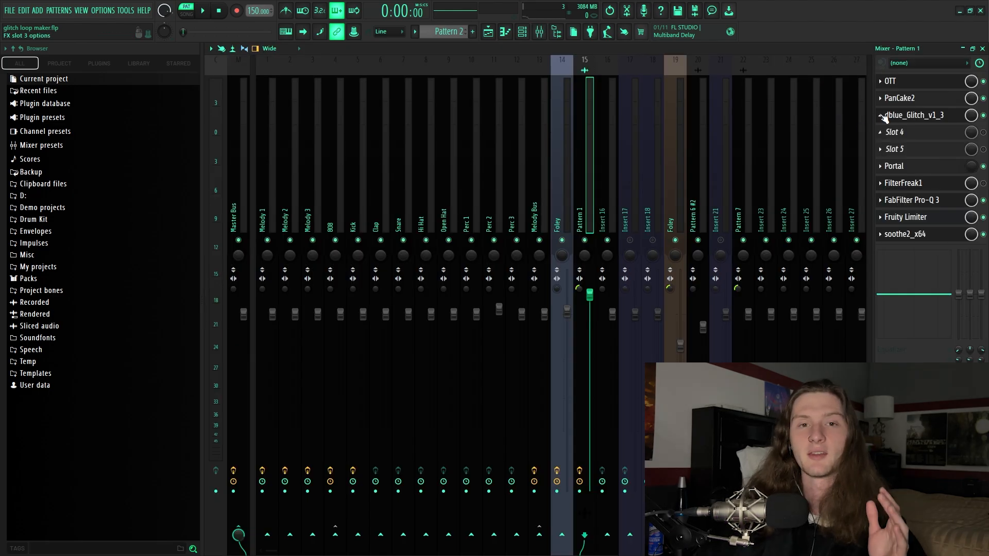
{"action": "left_click", "coordinate": [925, 83]}
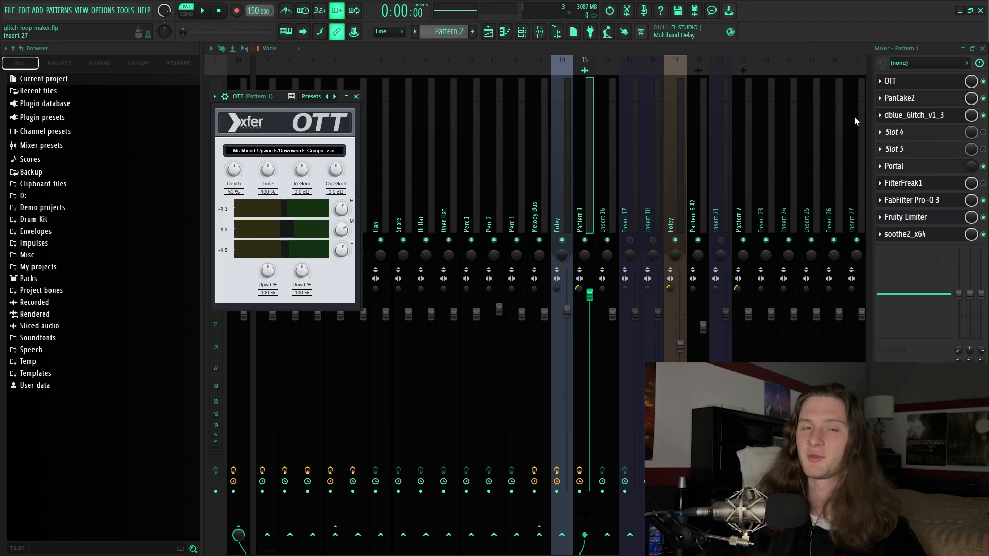
{"action": "left_click", "coordinate": [900, 97]}
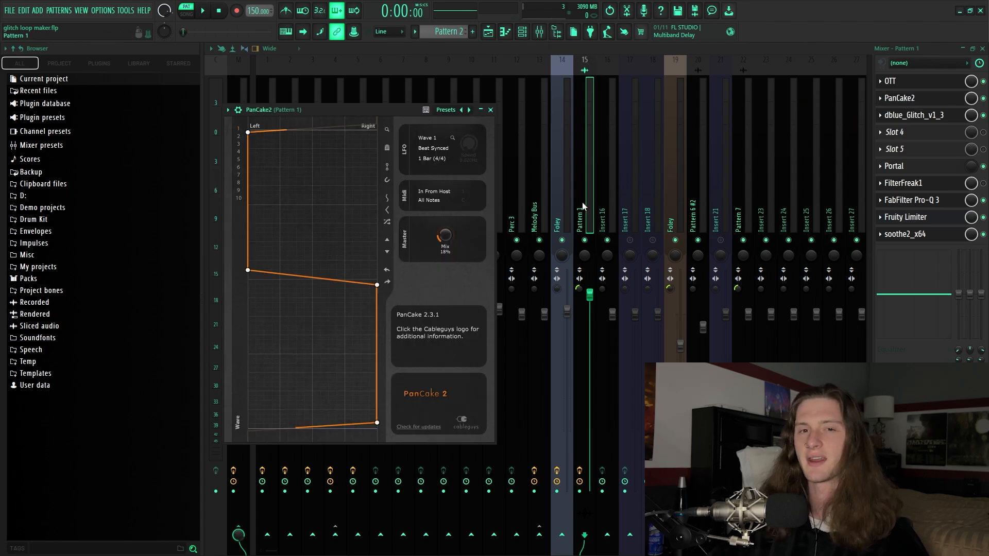
{"action": "left_click", "coordinate": [922, 115]}
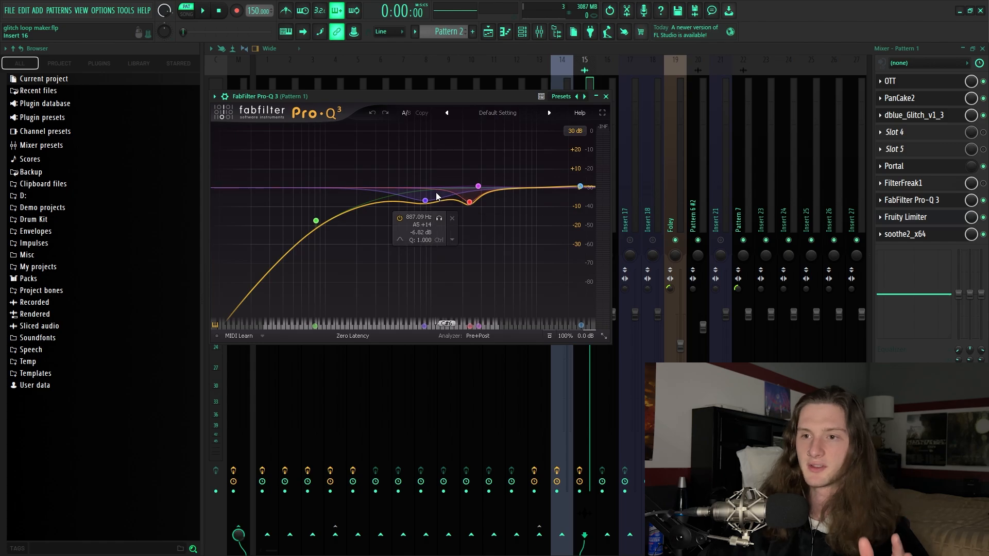
{"action": "left_click", "coordinate": [941, 220]}
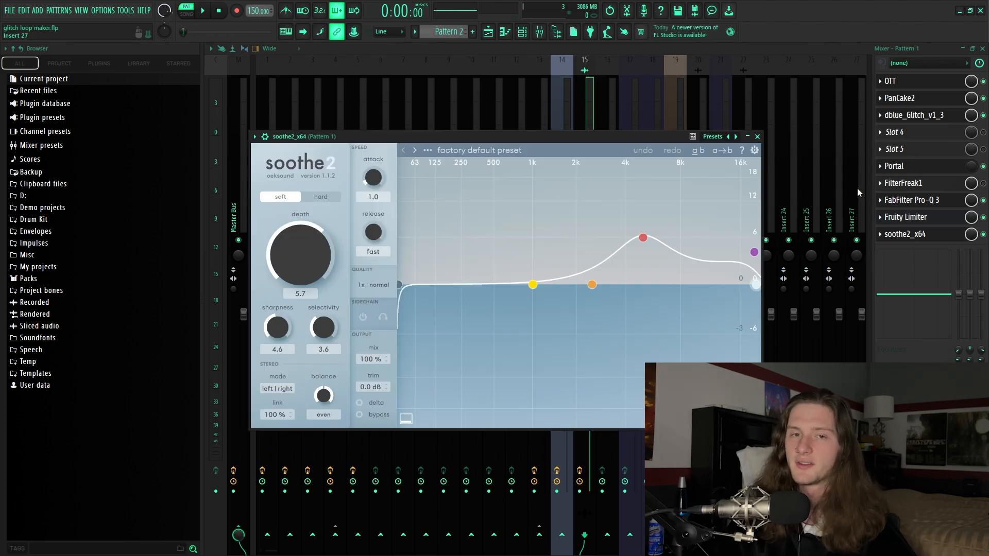
{"action": "left_click", "coordinate": [758, 137]}
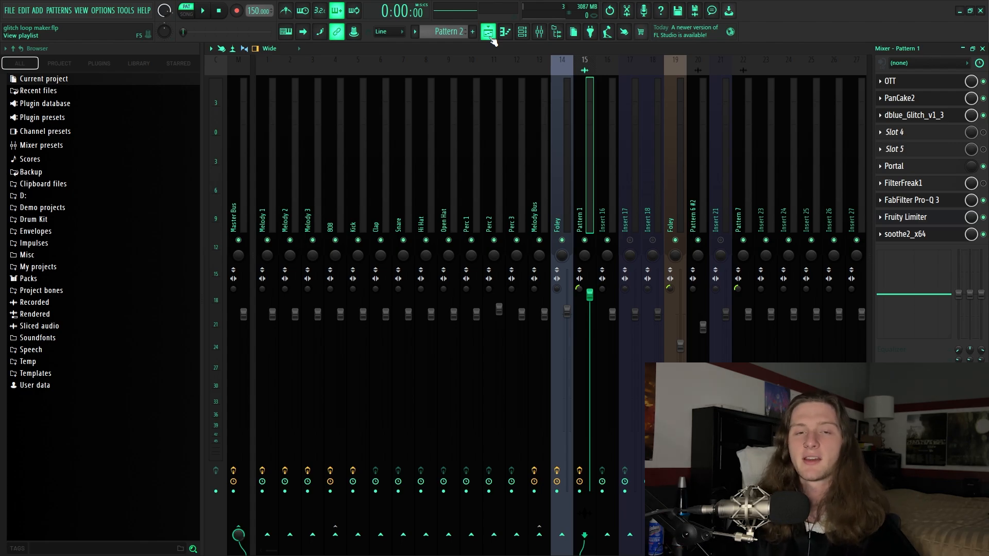
{"action": "left_click", "coordinate": [911, 116]}
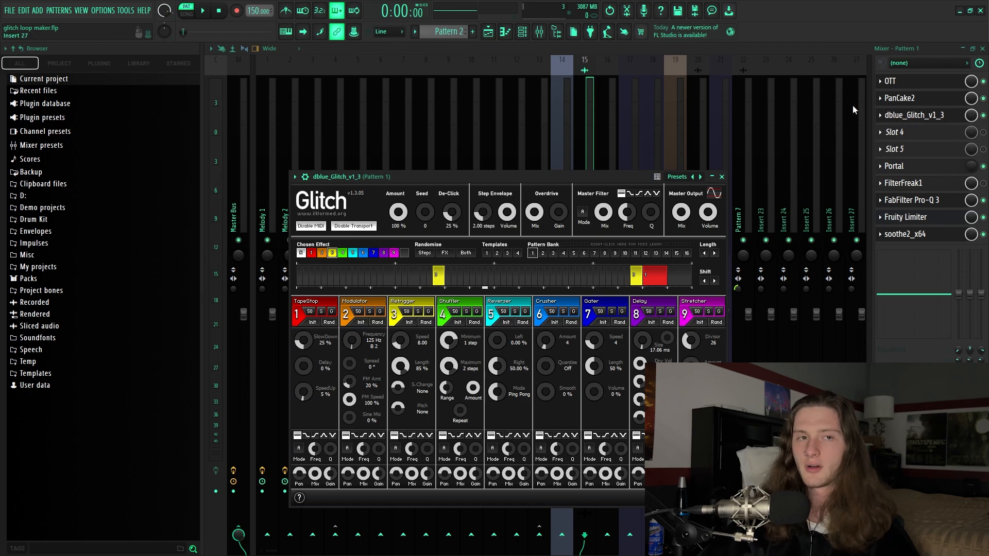
Review the rendered pattern clips and their effect mix-level automation across the playlist tracks
{"action": "key", "text": "F5"}
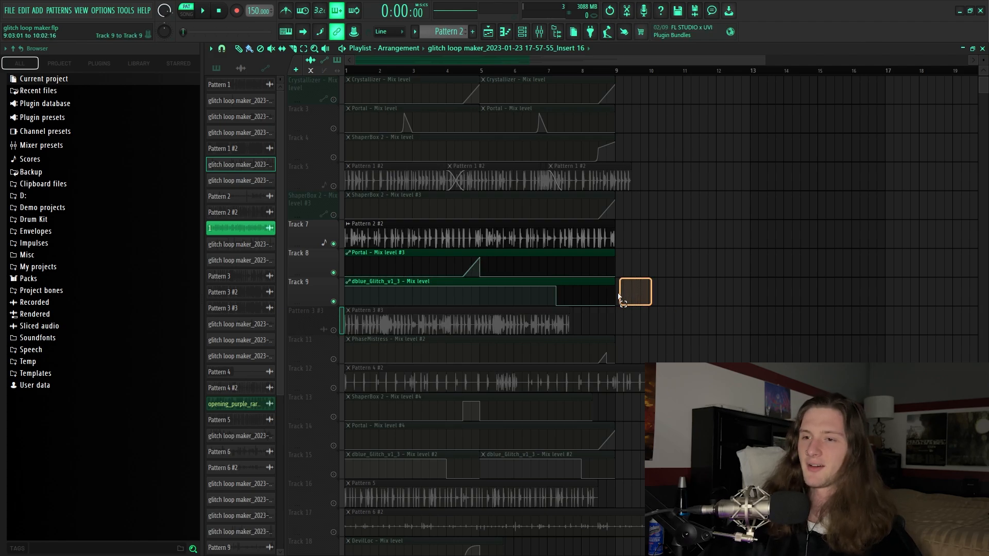
{"action": "scroll", "coordinate": [618, 302], "scroll_direction": "up", "scroll_amount": 1}
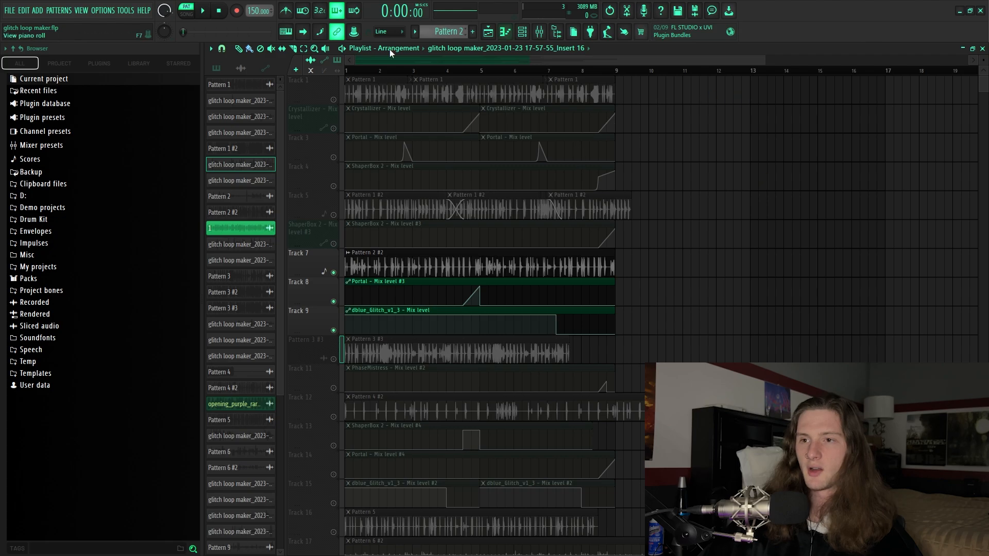
{"action": "scroll", "coordinate": [431, 249], "scroll_direction": "down", "scroll_amount": 13}
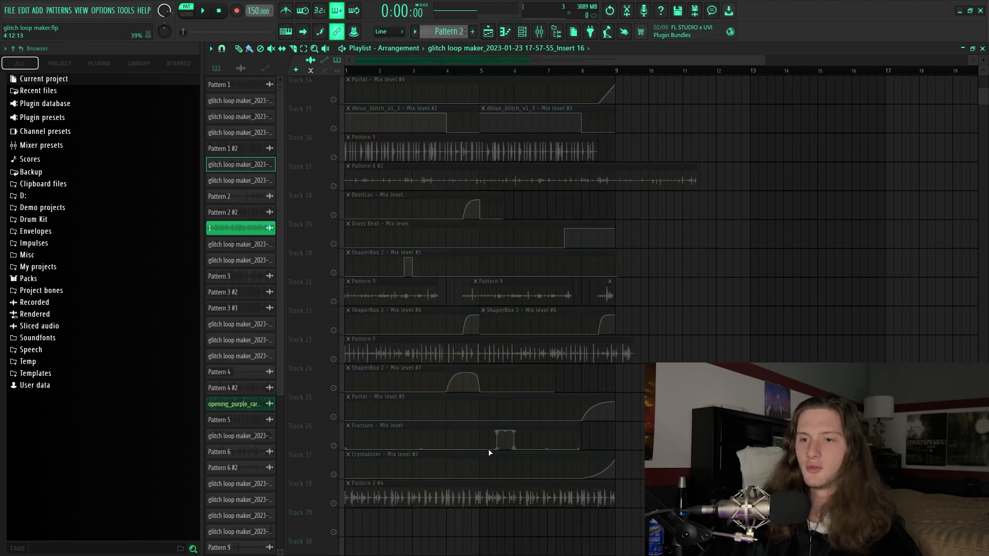
{"action": "scroll", "coordinate": [489, 453], "scroll_direction": "up", "scroll_amount": 10}
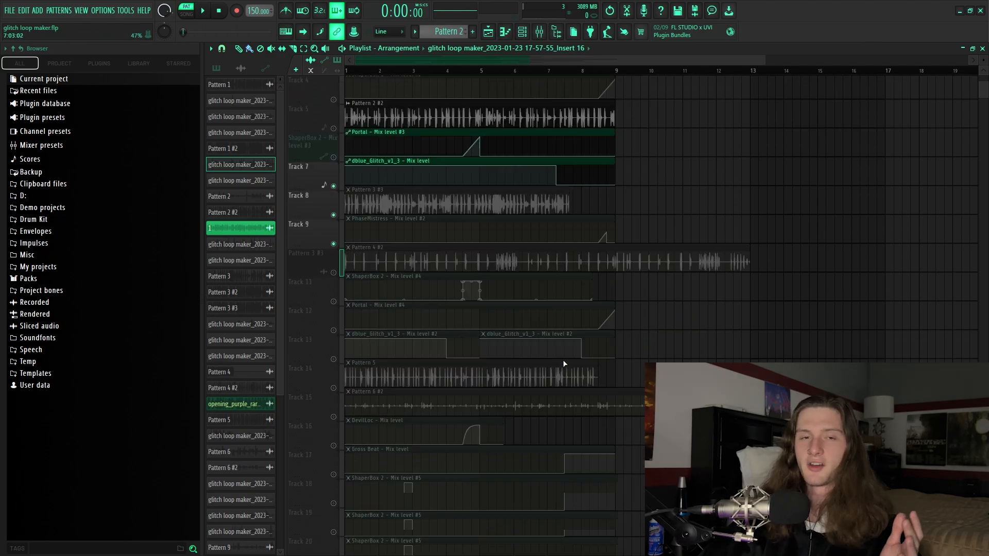
{"action": "scroll", "coordinate": [565, 364], "scroll_direction": "down", "scroll_amount": 5}
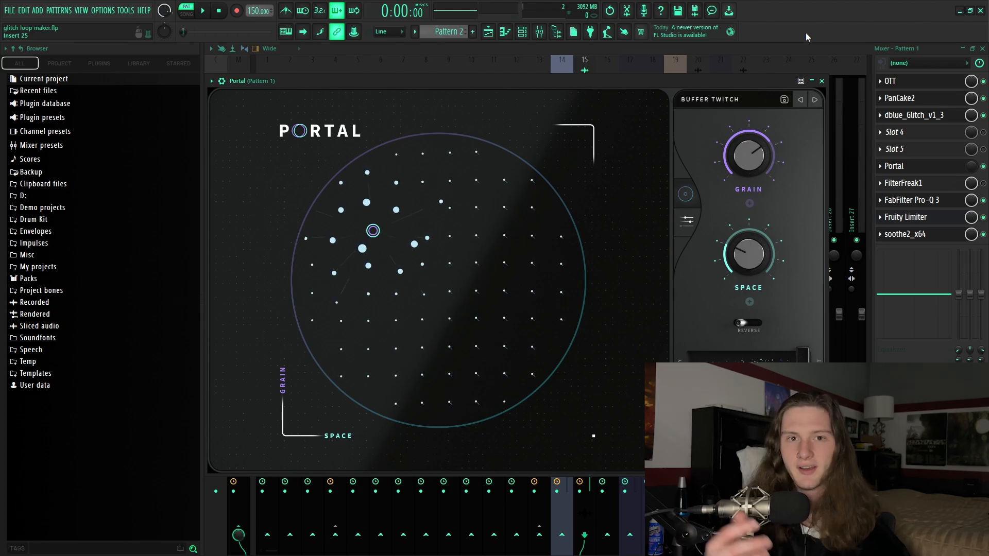
Play the playlist arrangement to hear Pattern 2 #2 with its Portal and dblue_Glitch mix-level automation
{"action": "left_click", "coordinate": [490, 31]}
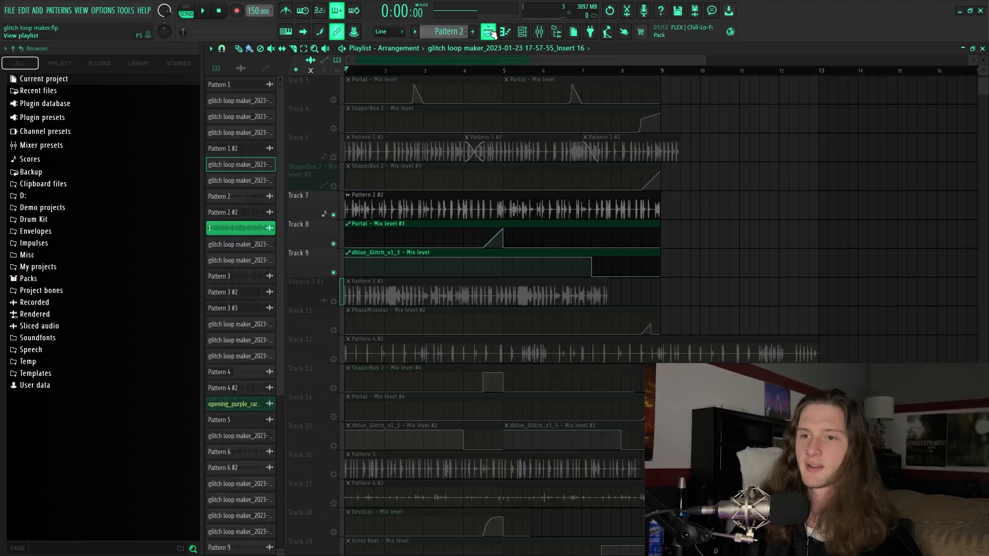
{"action": "key", "text": "space"}
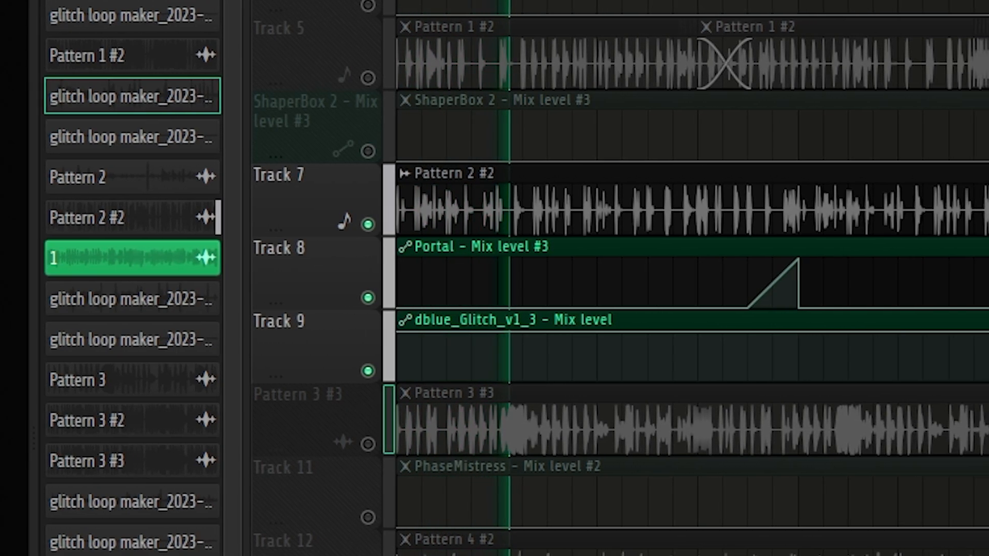